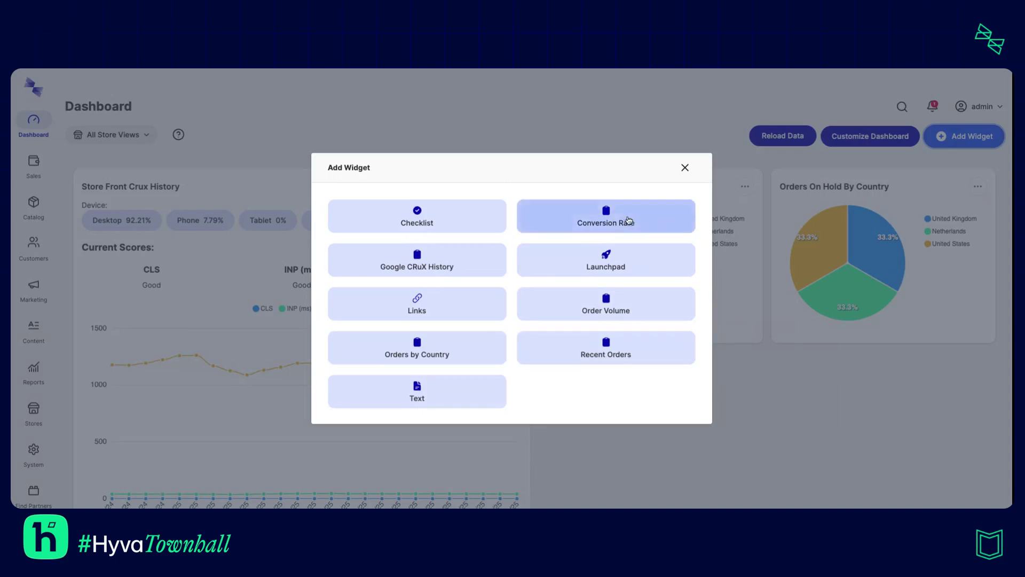
Step: Add a Conversion Rate widget to the dashboard for the Default Store View
click(587, 222)
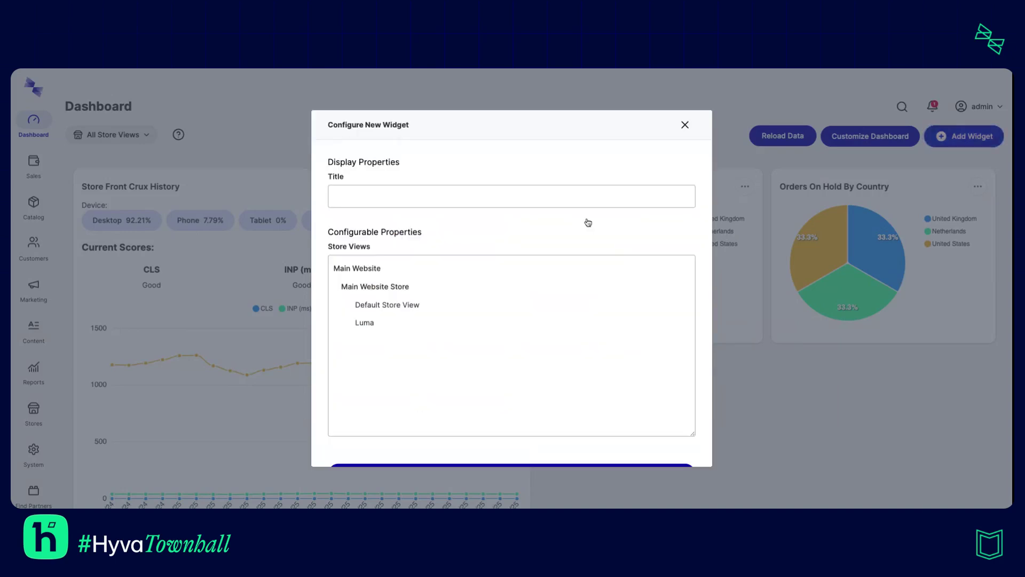
click(412, 310)
scroll(435, 384, down, 1)
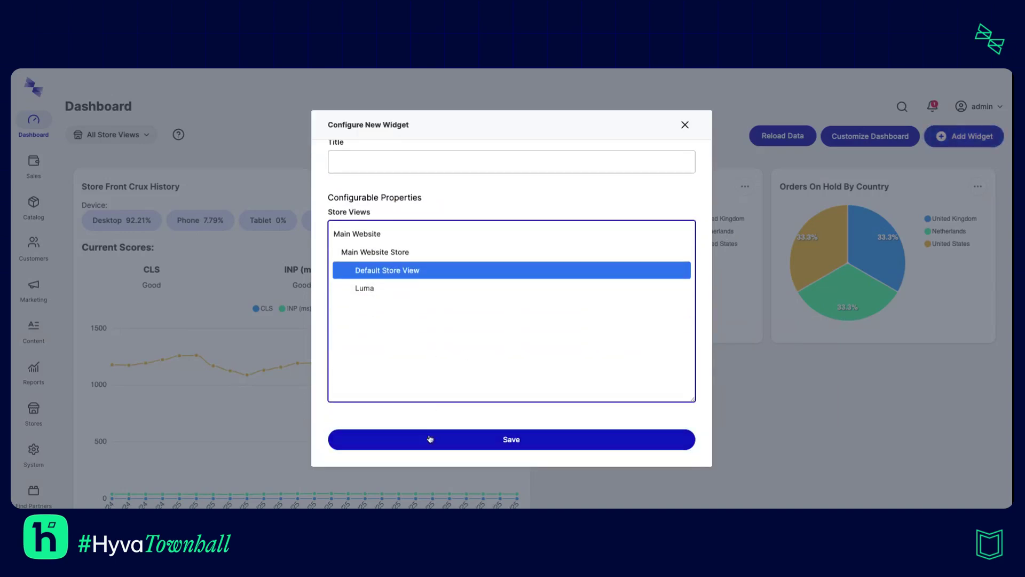
click(433, 442)
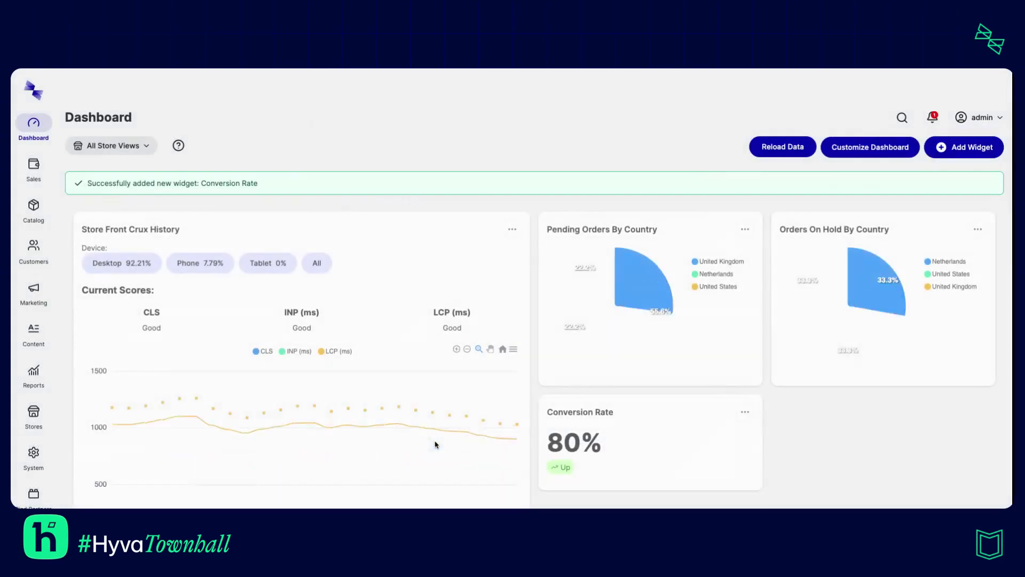
Step: Start a new Launchpad widget and give it the title "CMS link"
click(943, 156)
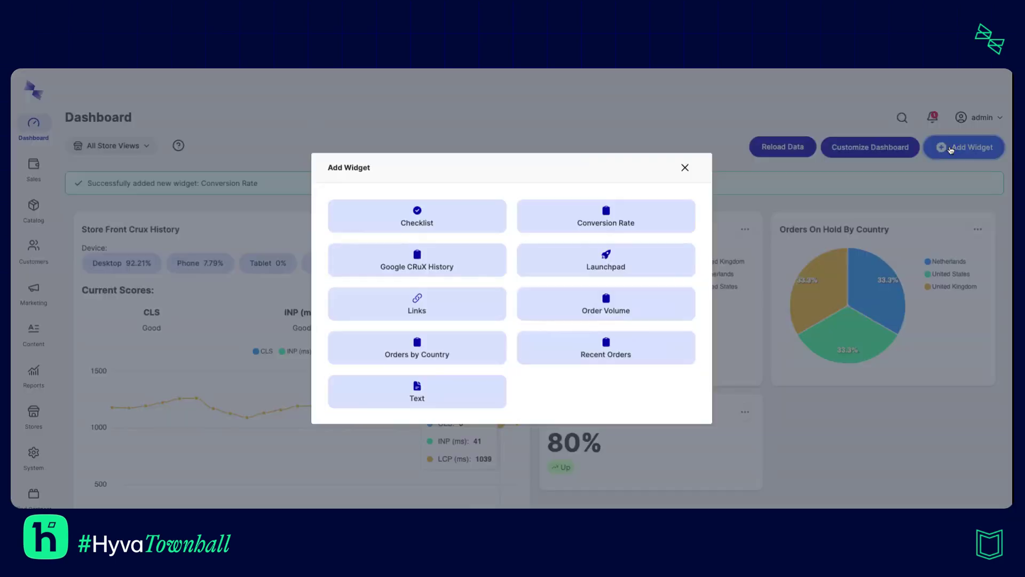
click(599, 260)
click(452, 195)
text(CMS link)
Step: Turn off the create product, create coupon code, caches link and create new admin user options, and save the Launchpad widget
click(349, 369)
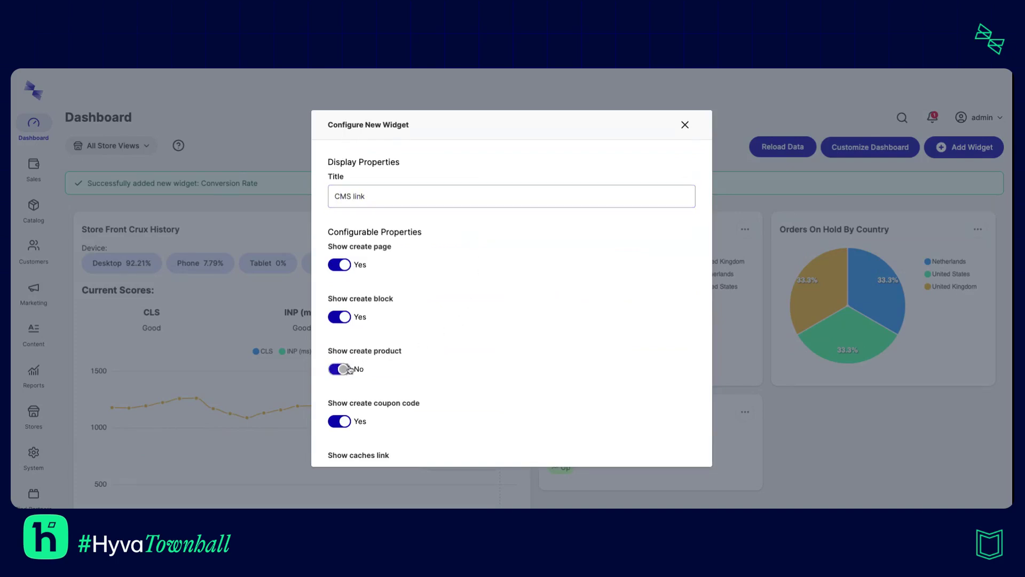
click(336, 421)
scroll(337, 405, down, 2)
click(340, 370)
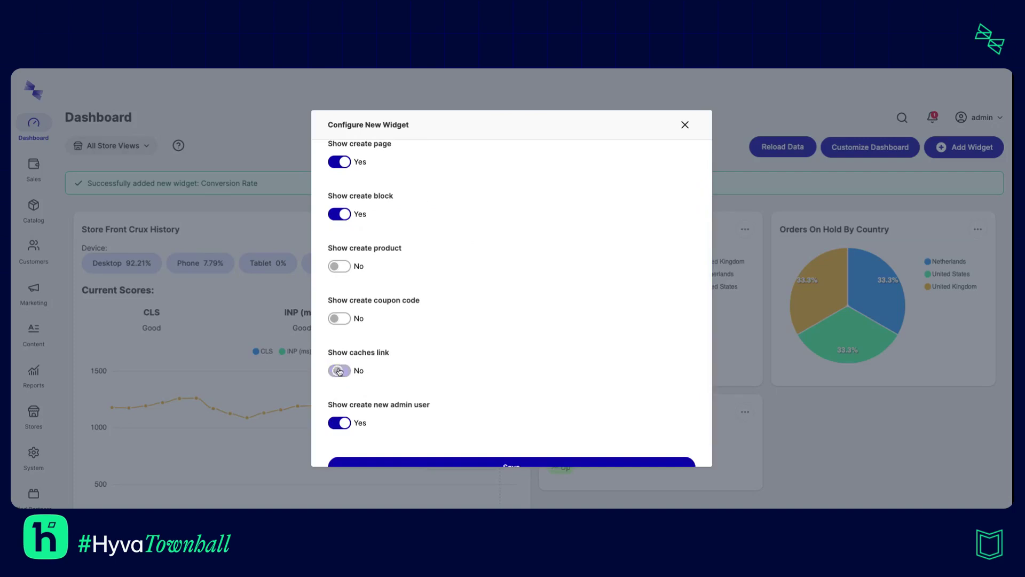
click(339, 423)
scroll(362, 446, down, 2)
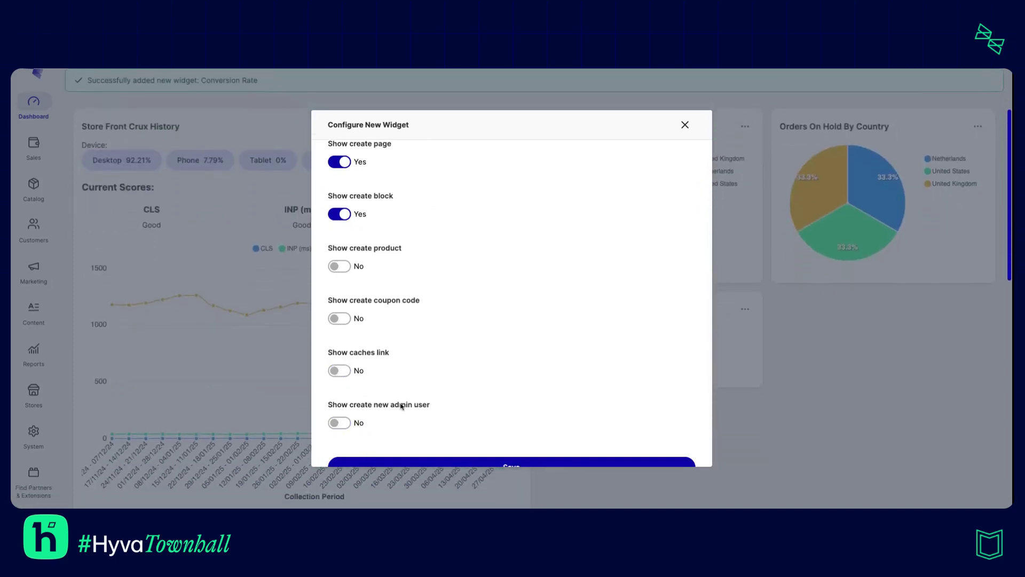
scroll(402, 406, down, 1)
click(390, 440)
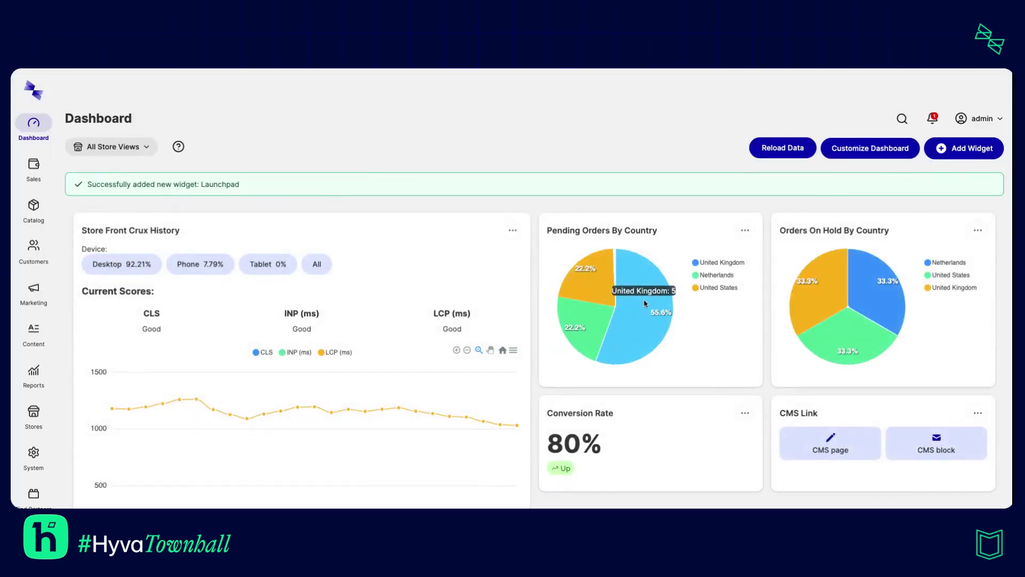
Step: Add a Recent Orders widget for the Default Store View that displays 10 orders, and check it on the dashboard
click(966, 148)
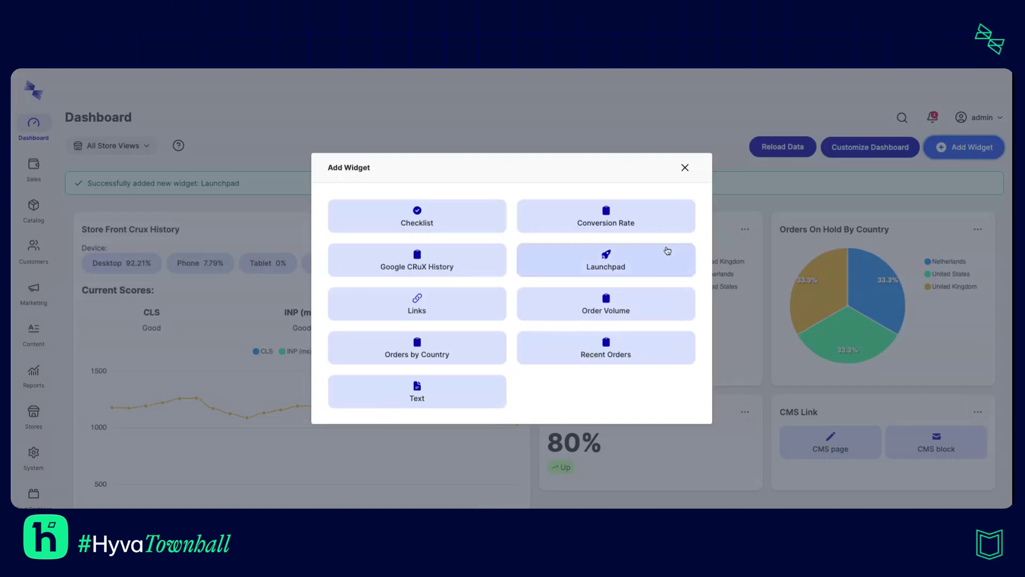
click(605, 352)
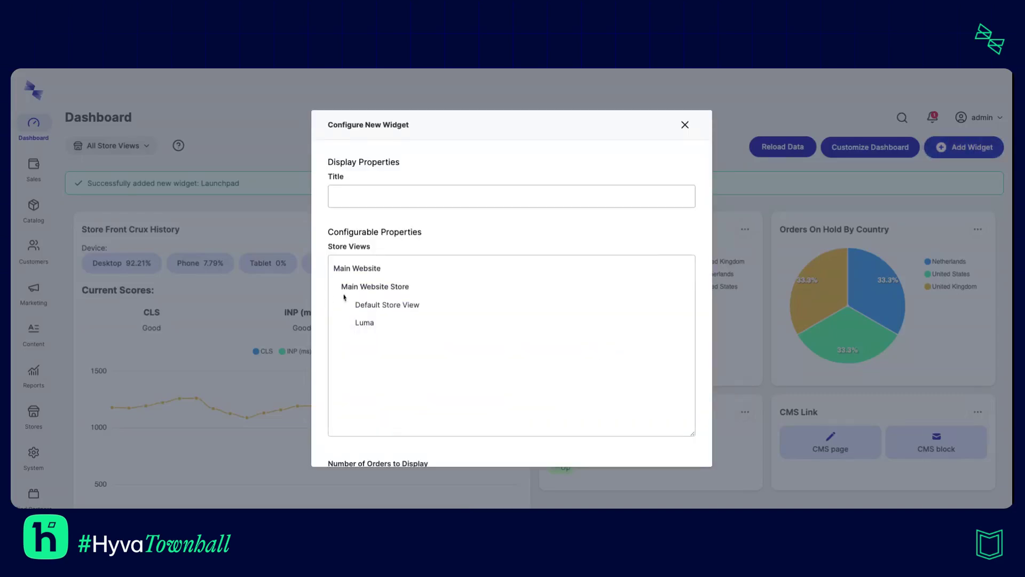
click(373, 306)
scroll(466, 352, down, 2)
click(407, 400)
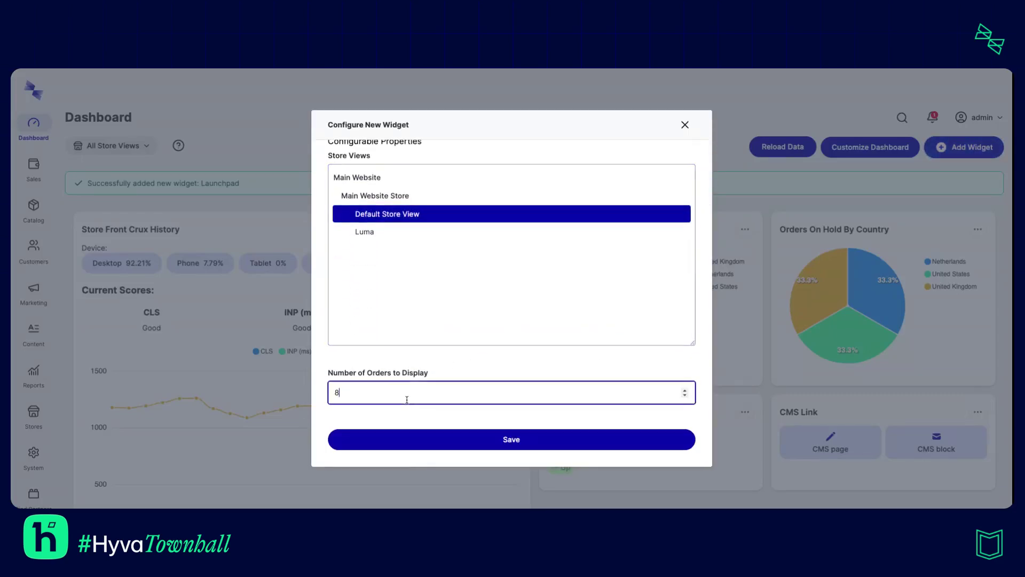
key(BackSpace)
text(10)
click(458, 438)
scroll(563, 409, down, 5)
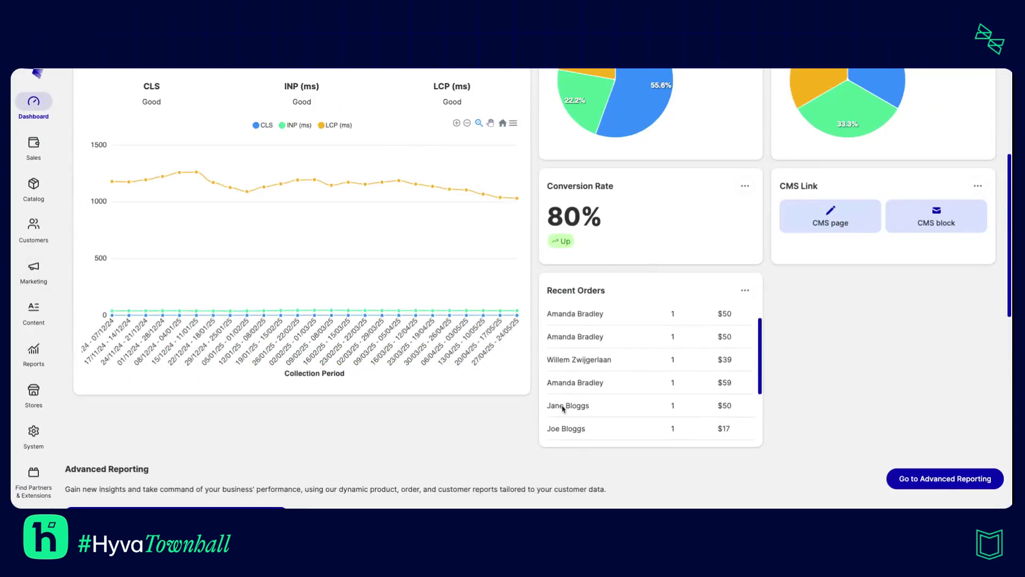
scroll(803, 408, up, 5)
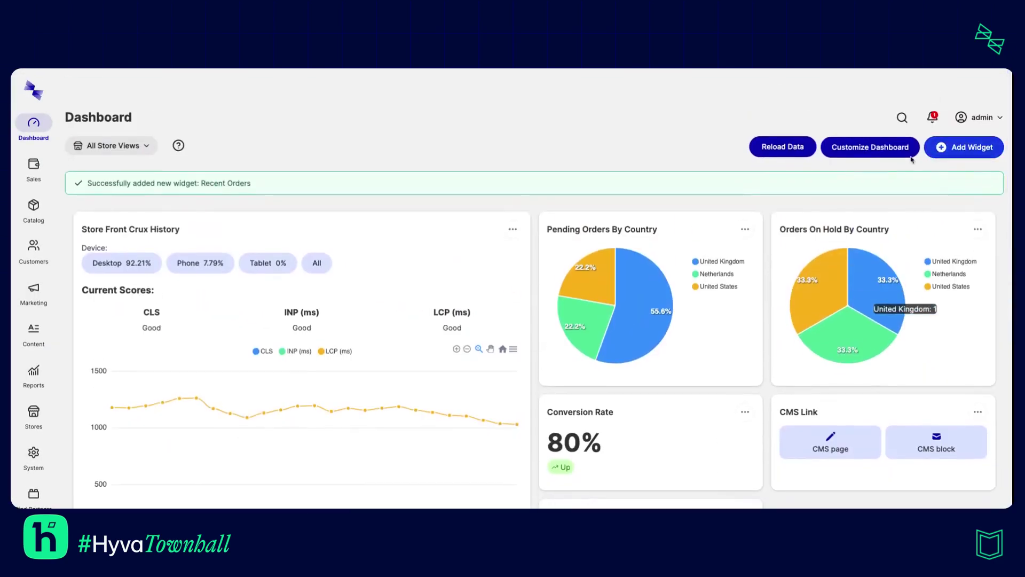
Step: Start customizing the dashboard layout and place Pending Orders By Country and Orders On Hold By Country side by side above Store Front Crux History
click(880, 155)
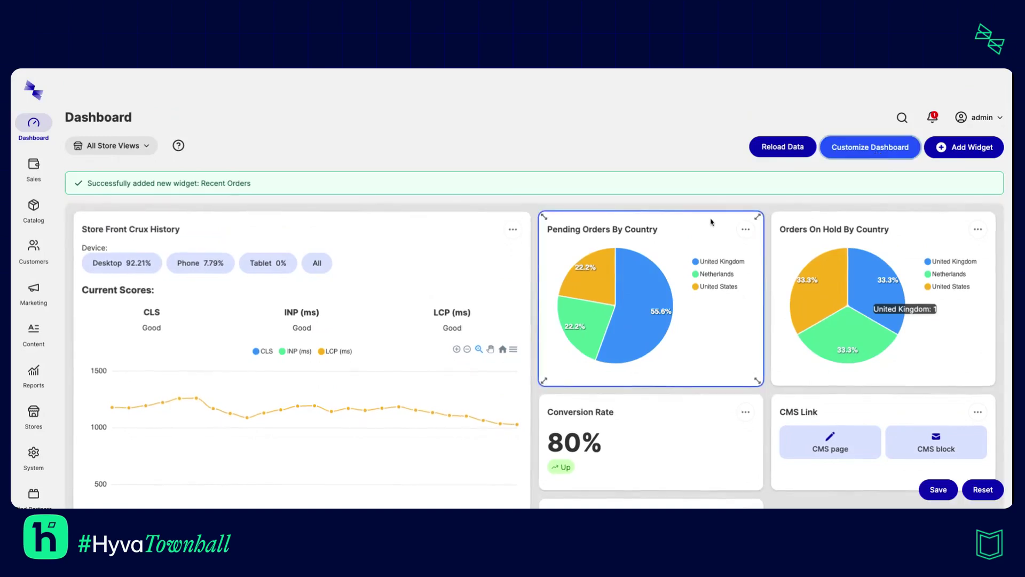
drag(711, 221, 267, 230)
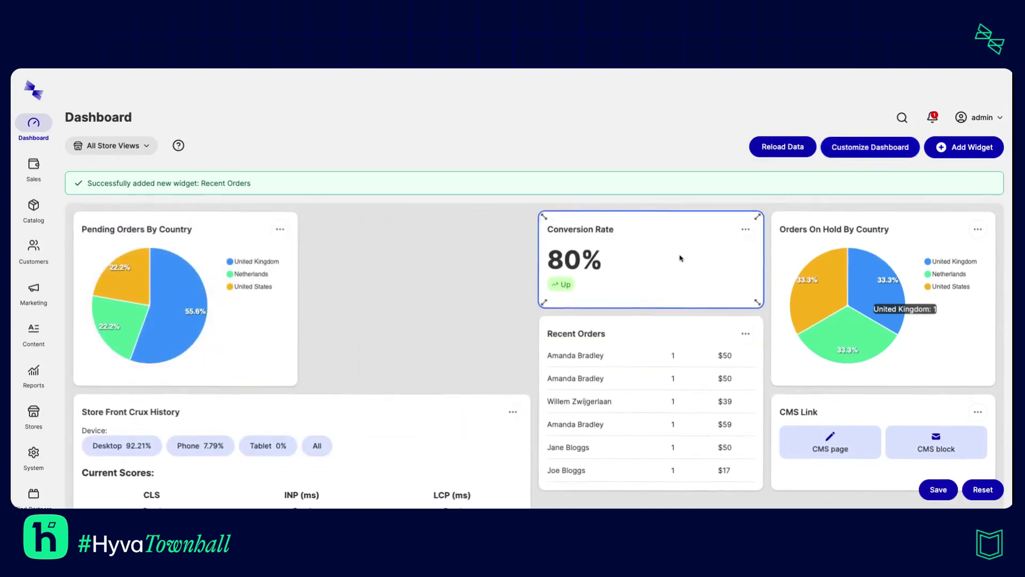
drag(931, 231, 459, 233)
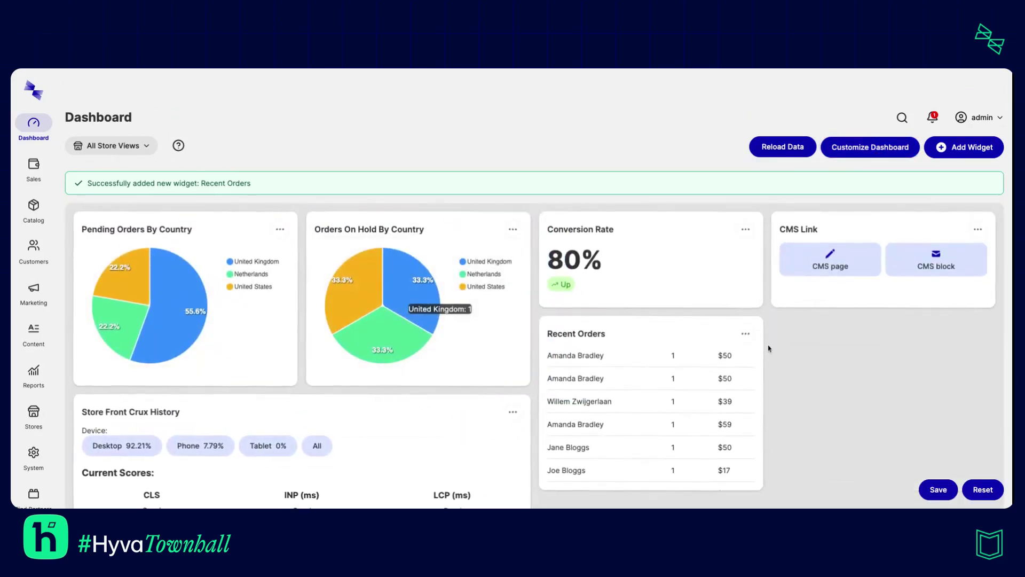
Step: Rearrange the widgets so Orders On Hold By Country comes first, Conversion Rate sits beside it and Store Front Crux History lies below Conversion Rate
scroll(768, 348, down, 1)
drag(384, 196, 122, 233)
drag(370, 385, 563, 222)
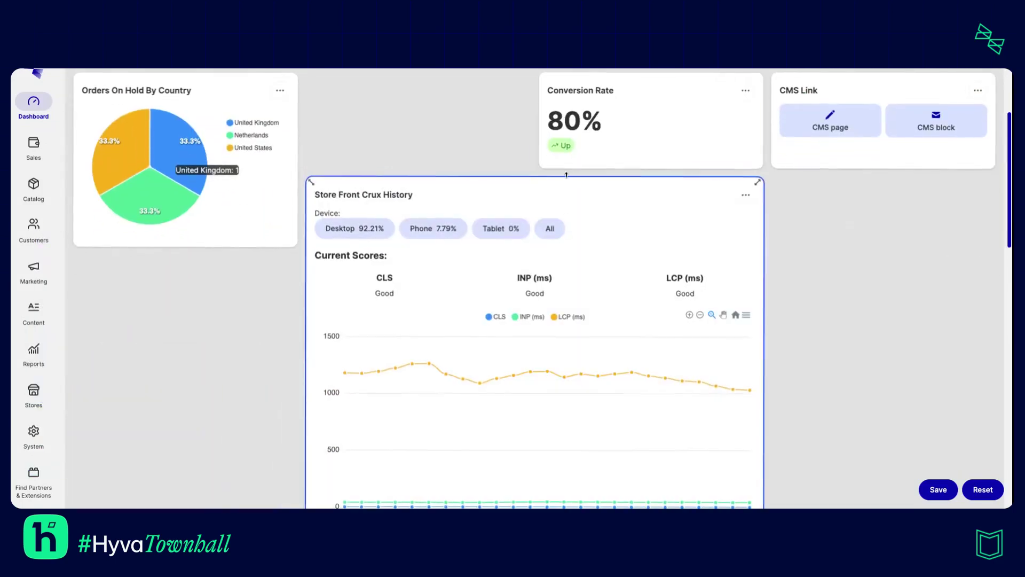
scroll(508, 137, up, 1)
drag(662, 130, 422, 130)
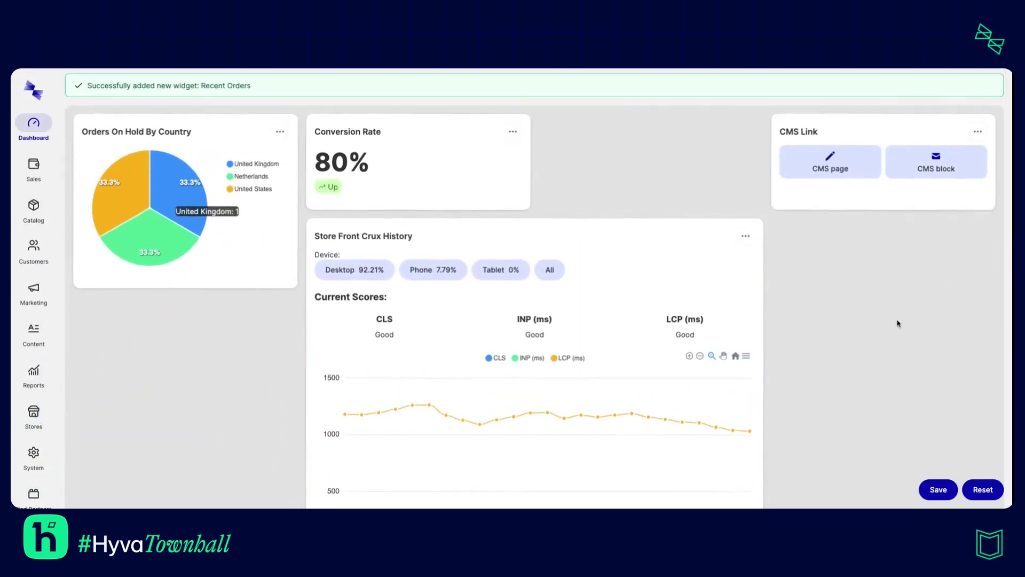
Step: Move Recent Orders beneath CMS Link and Pending Orders By Country beneath Orders On Hold By Country
scroll(898, 323, down, 7)
drag(626, 306, 853, 178)
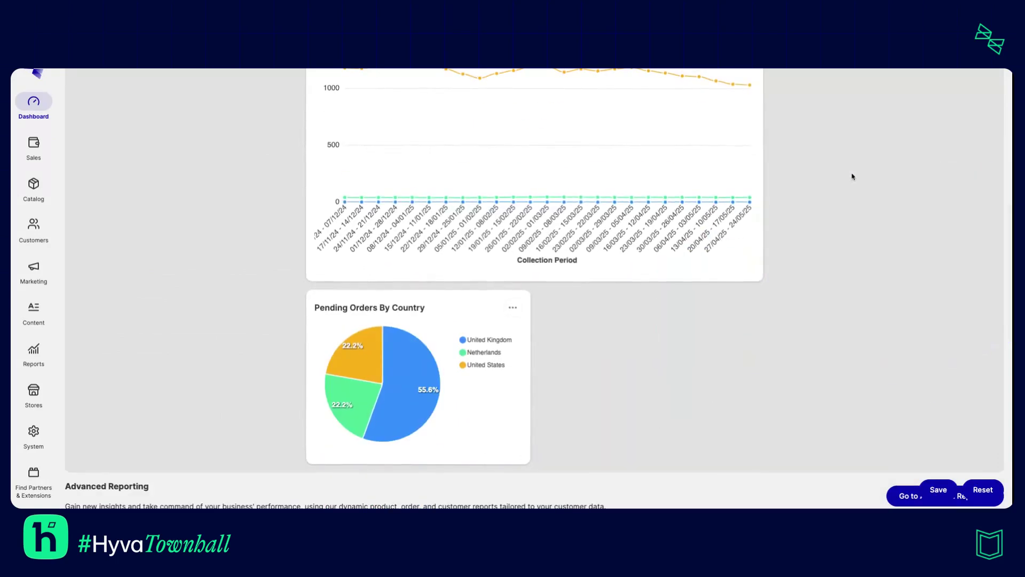
scroll(744, 293, up, 9)
scroll(748, 295, down, 1)
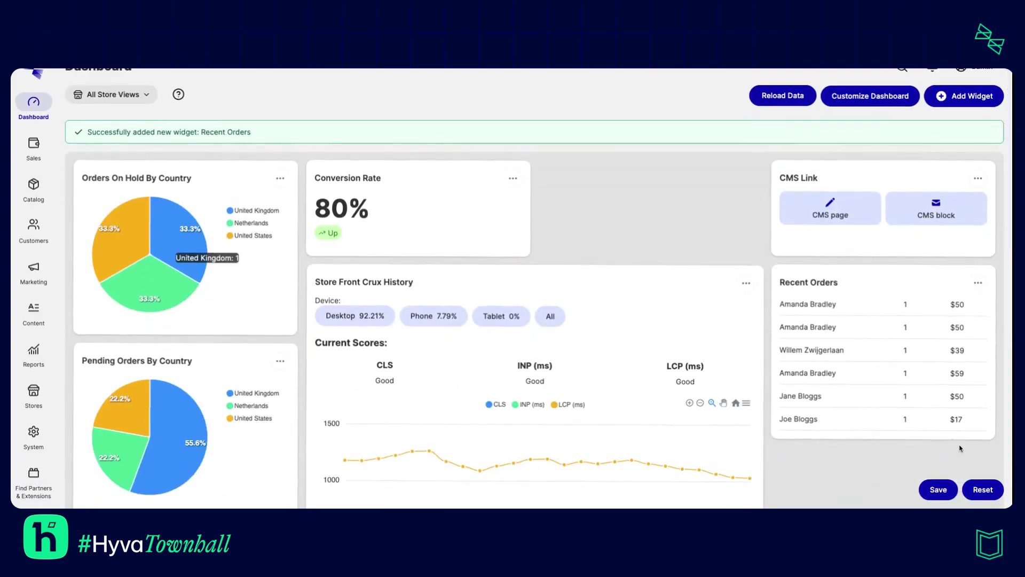
Step: Make the Recent Orders widget taller, widen CMS Link until it reaches Conversion Rate, and save the dashboard layout
drag(957, 439, 957, 503)
drag(776, 166, 474, 208)
scroll(746, 127, up, 1)
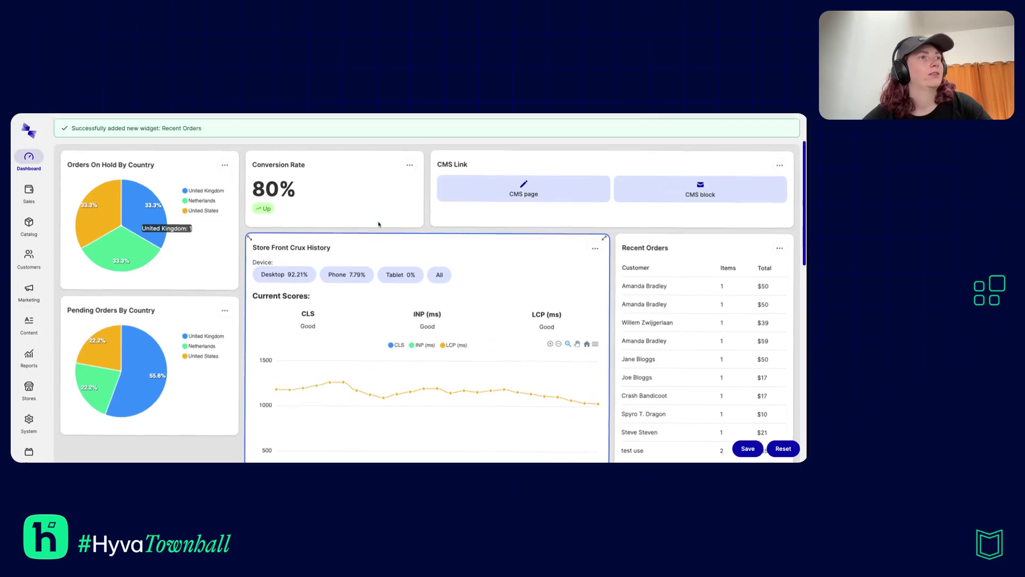
scroll(378, 224, up, 1)
click(744, 452)
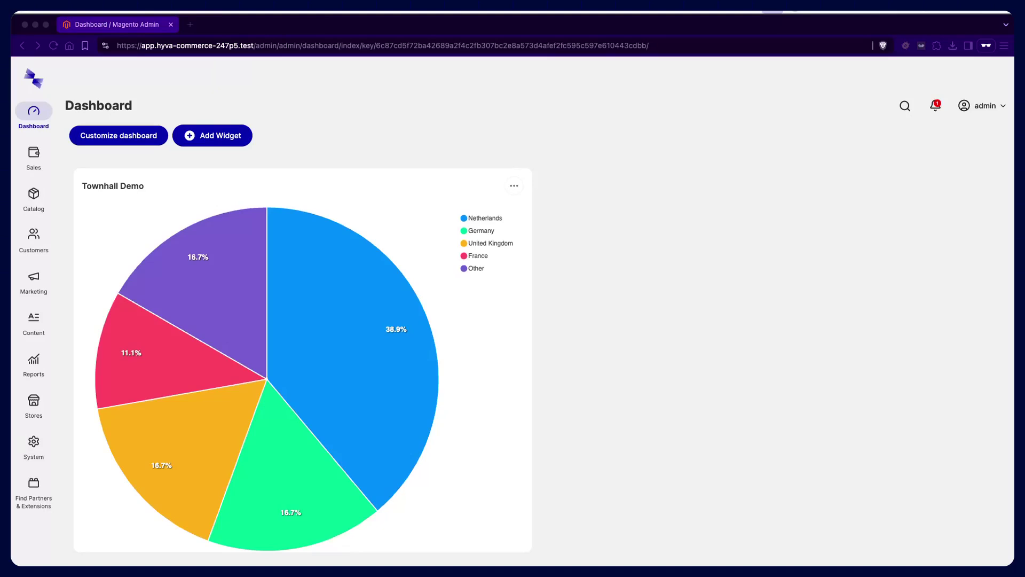
Step: Examine the display and configurable properties in the Townhall Demo widget's edit settings, and close them without changes
click(514, 186)
click(463, 230)
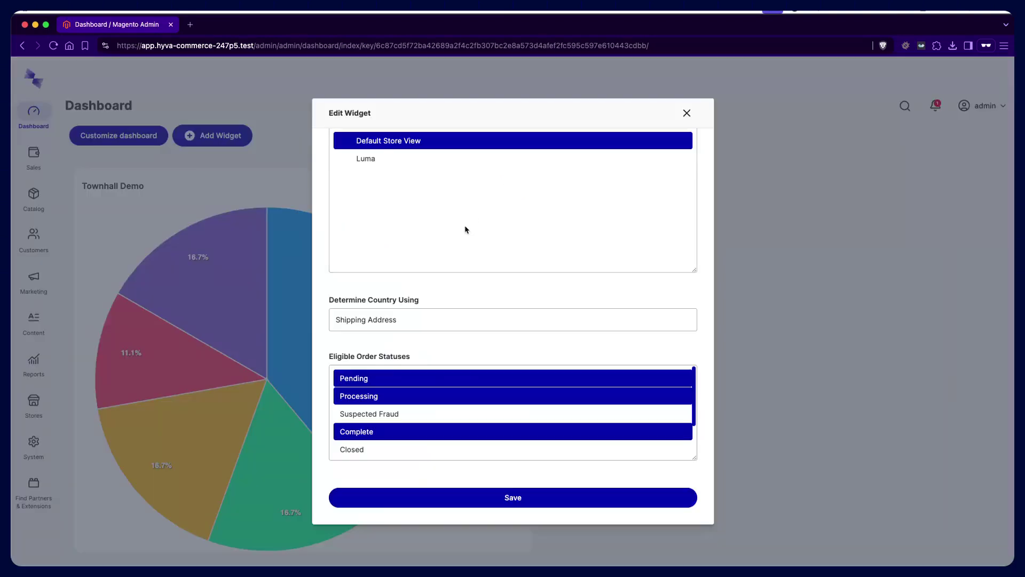
scroll(562, 374, up, 5)
scroll(562, 374, up, 2)
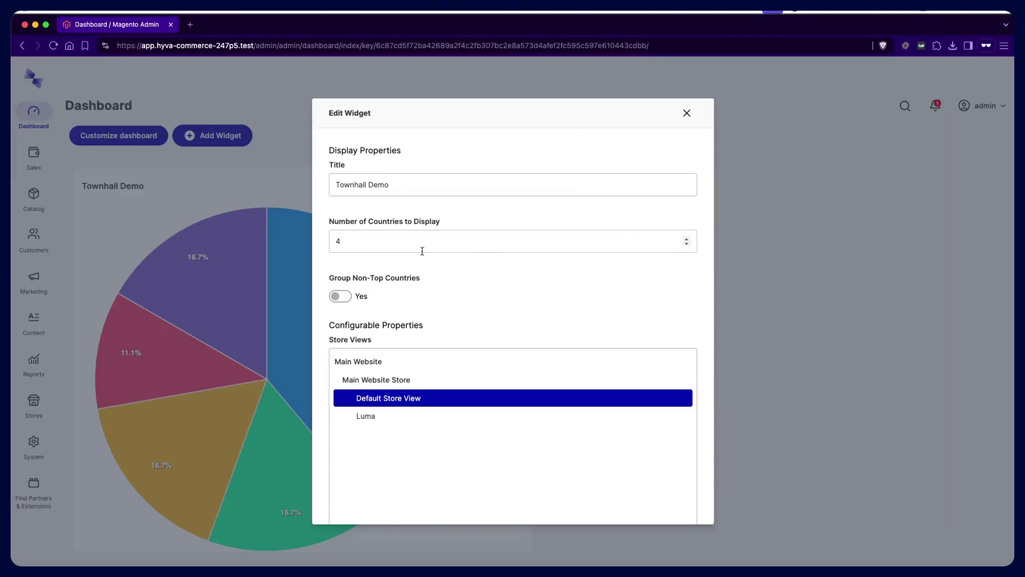
scroll(422, 245, down, 3)
scroll(474, 319, up, 2)
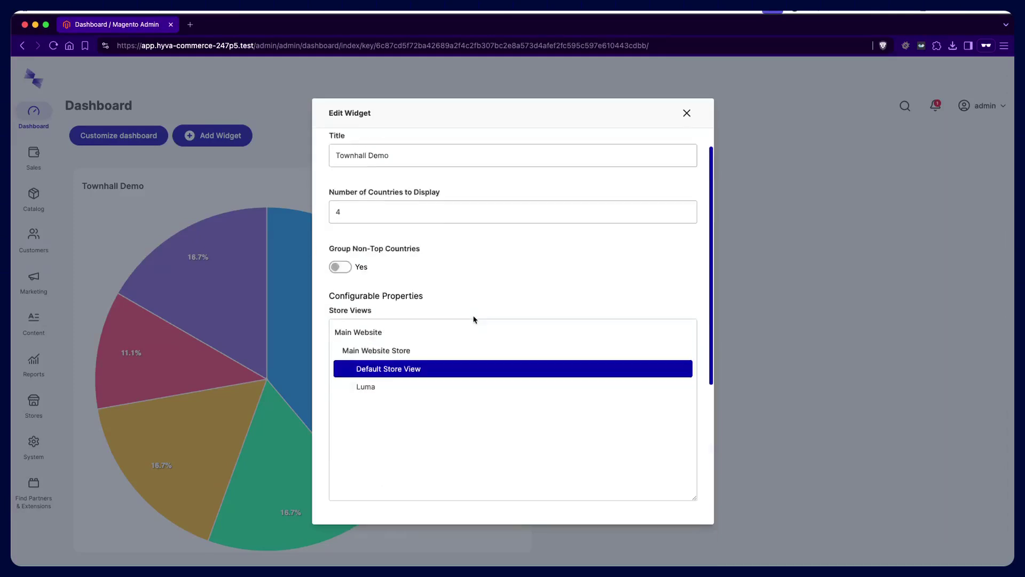
scroll(473, 319, up, 2)
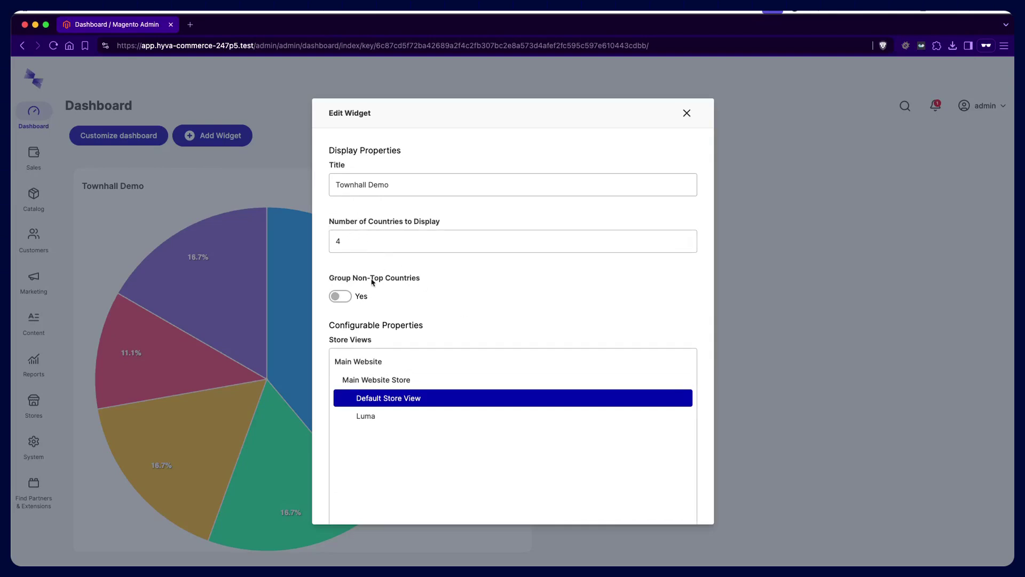
scroll(477, 298, down, 4)
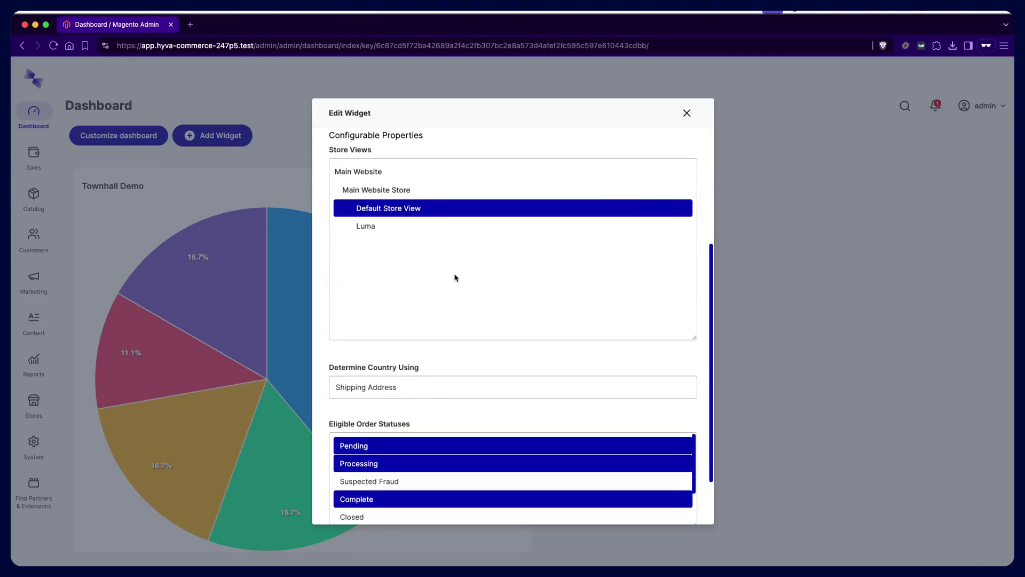
scroll(504, 408, down, 2)
scroll(504, 409, up, 5)
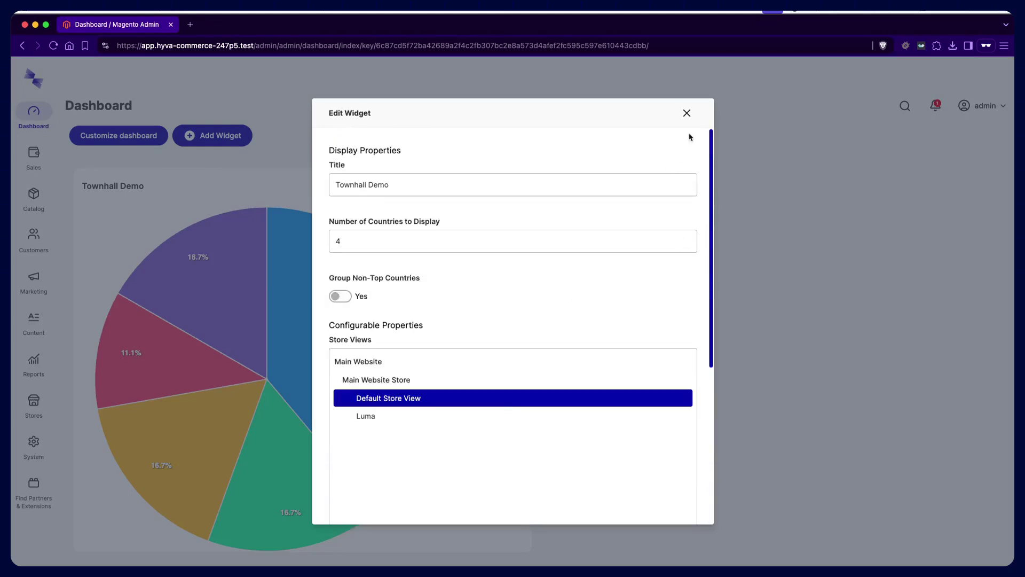
click(687, 113)
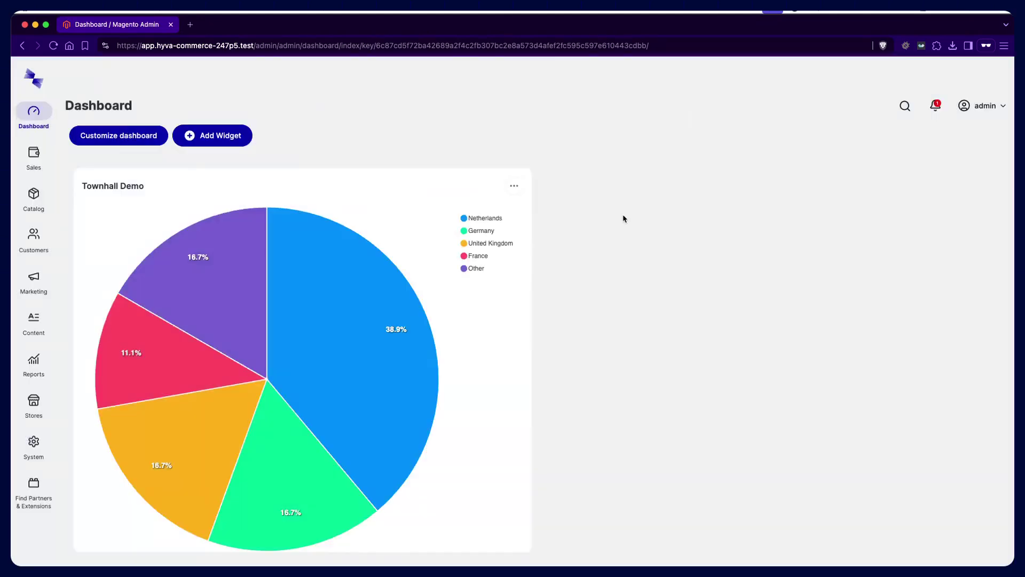
Step: Switch to the code editor and examine the configurable properties and the getDisplayValue function in OrdersByCountry.php
key(super+Tab)
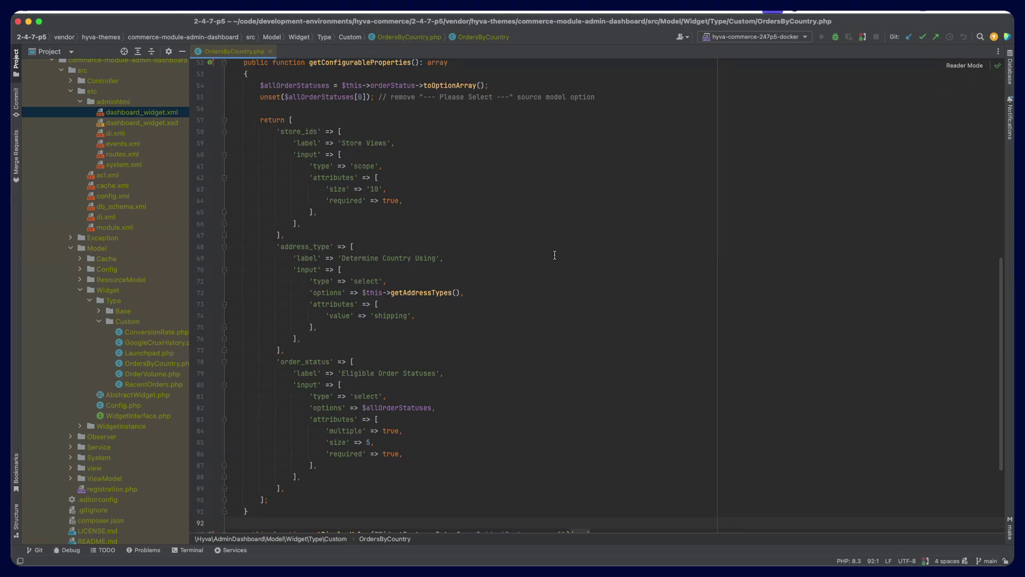
scroll(554, 254, down, 5)
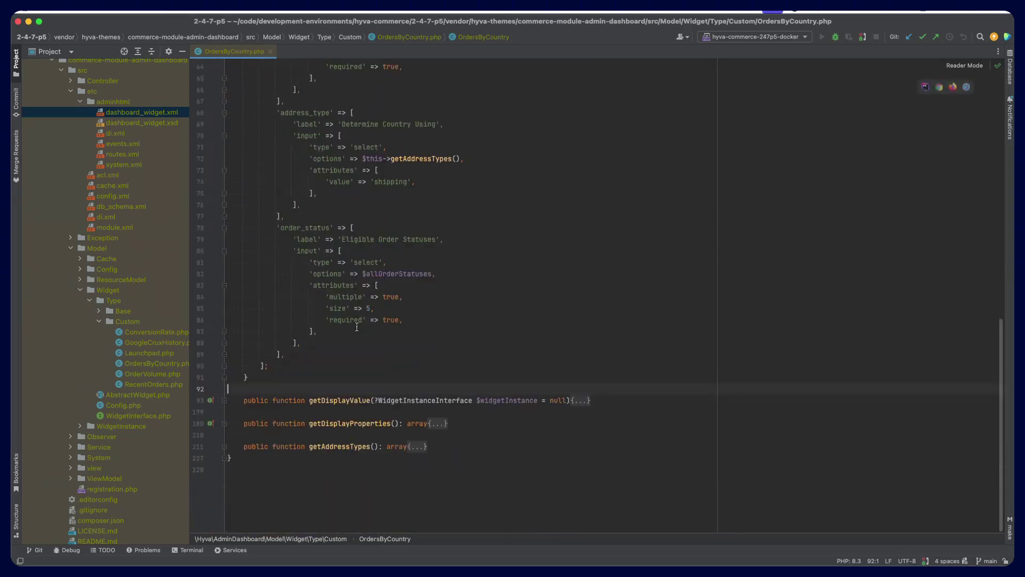
double_click(342, 402)
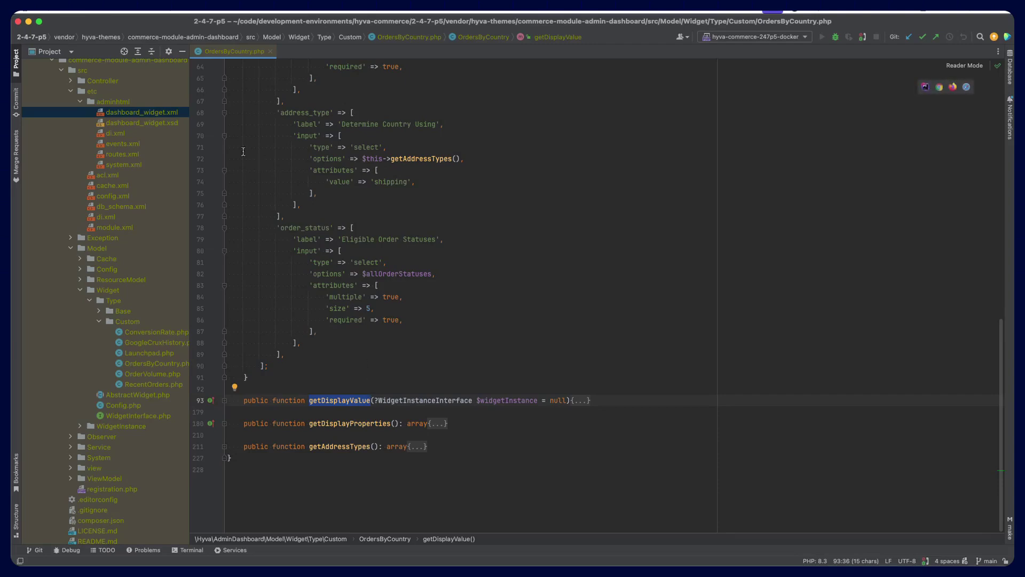
Step: Open dashboard_widget.xml and examine the class, display type and template declared for the orders_by_country widget
double_click(151, 113)
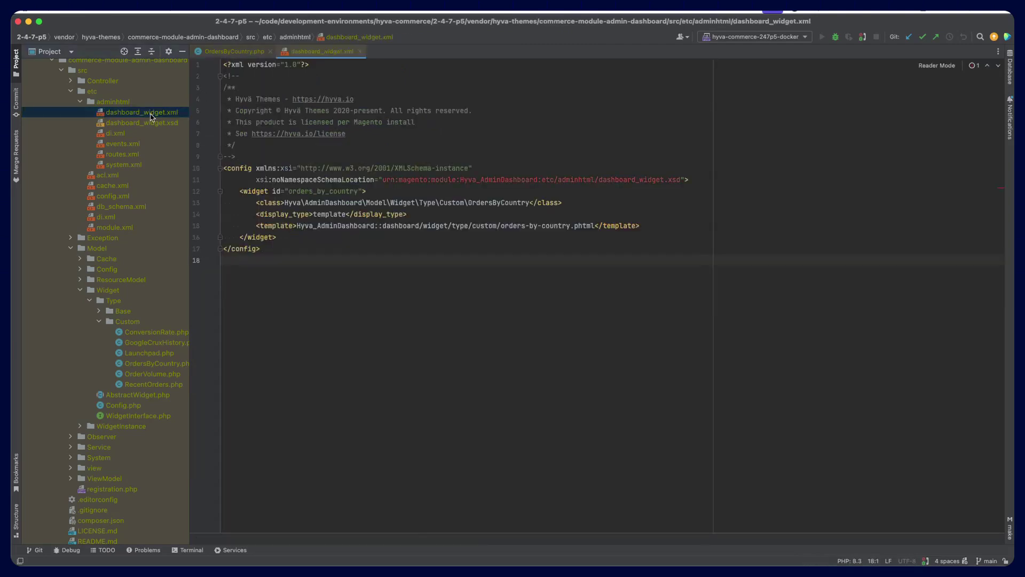
drag(244, 190, 436, 203)
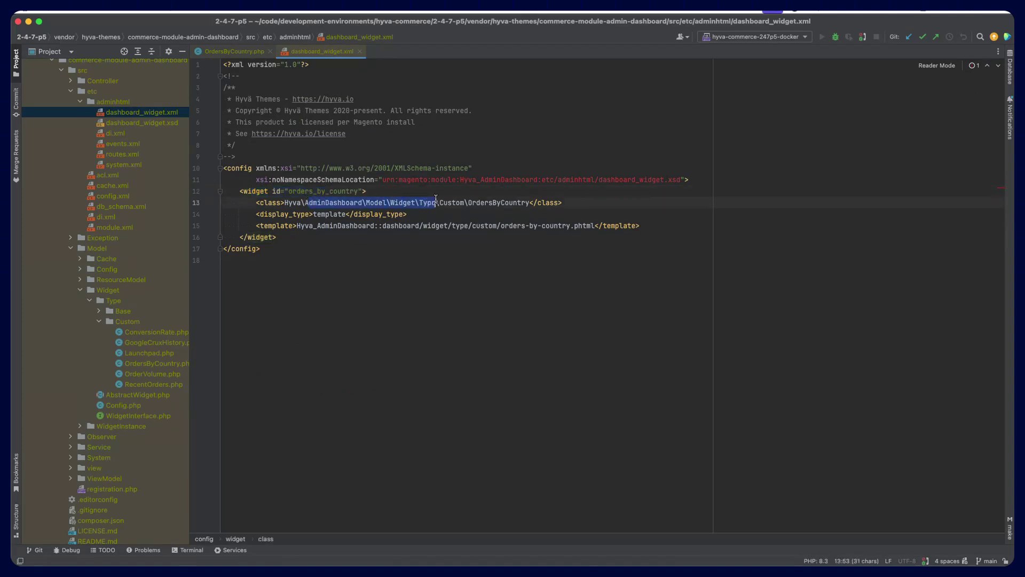
drag(326, 215, 394, 222)
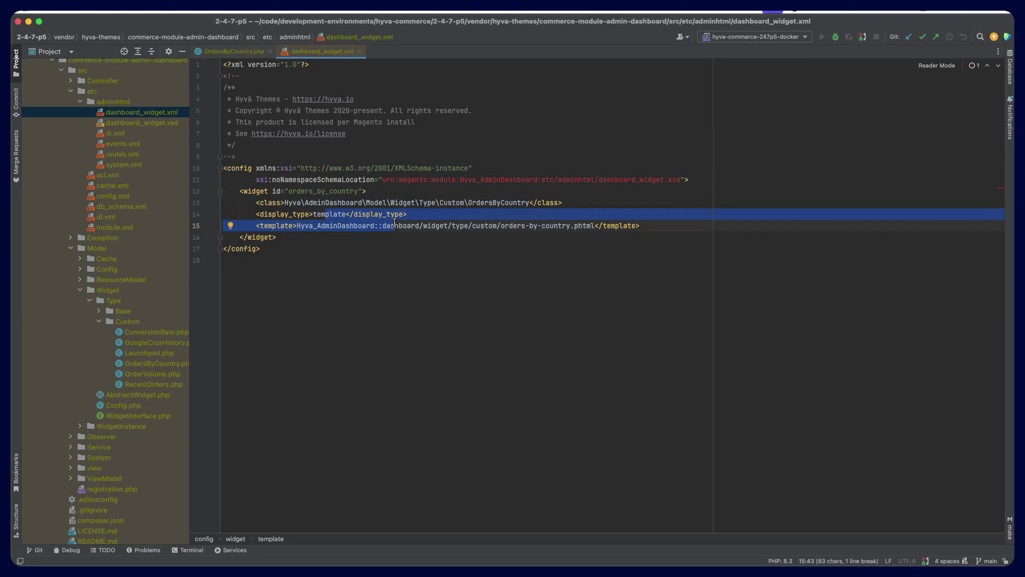
click(419, 285)
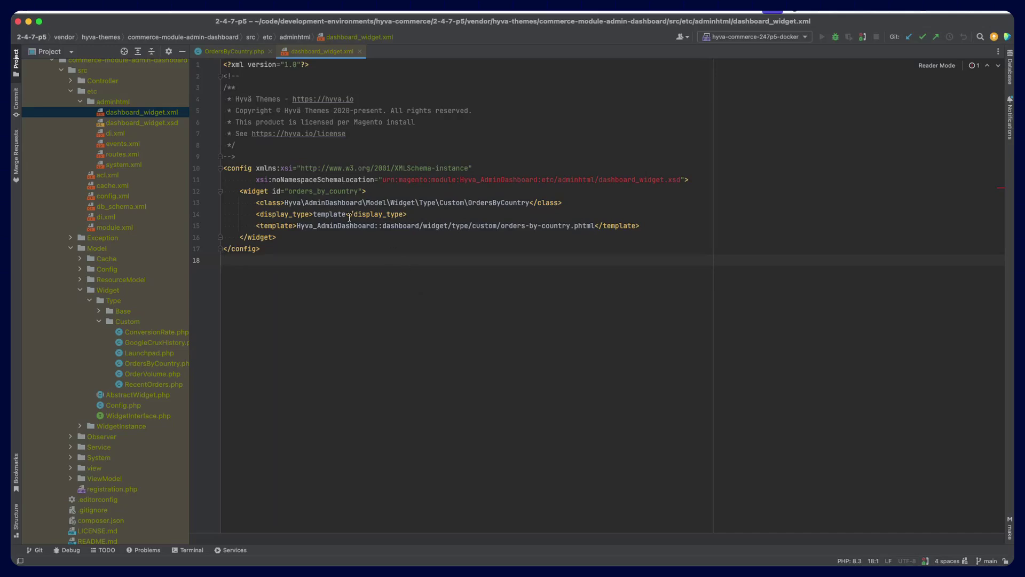
click(317, 213)
drag(317, 214, 375, 225)
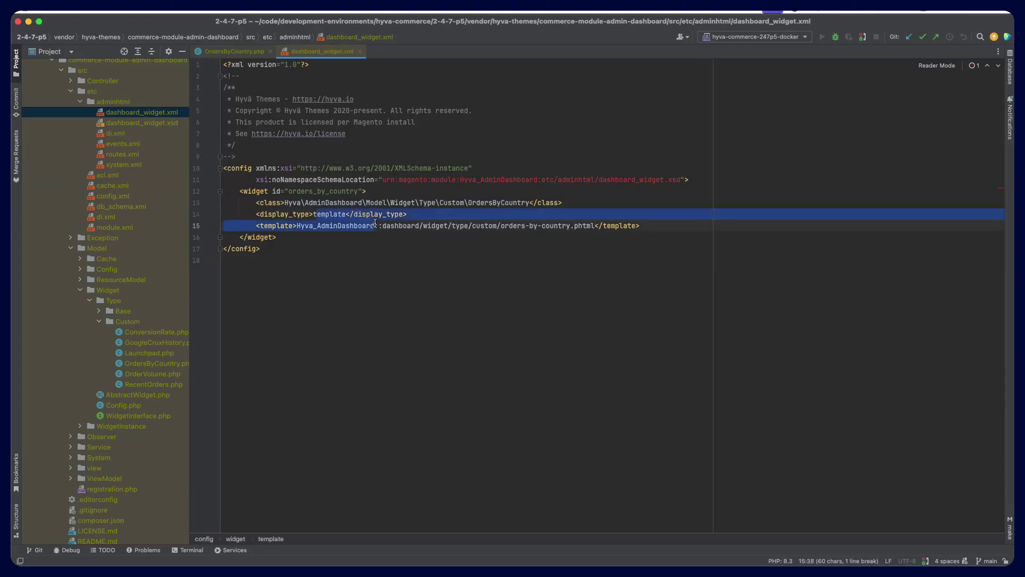